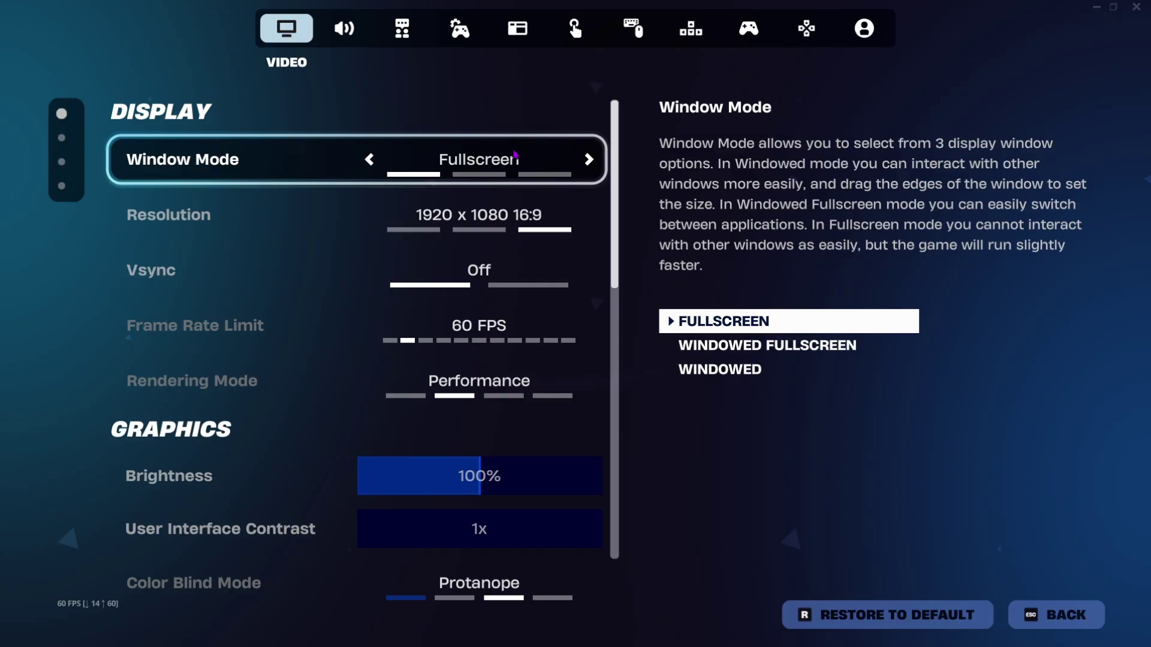
Step: Move down to the resolution setting in Fortnite's video options
key("Down")
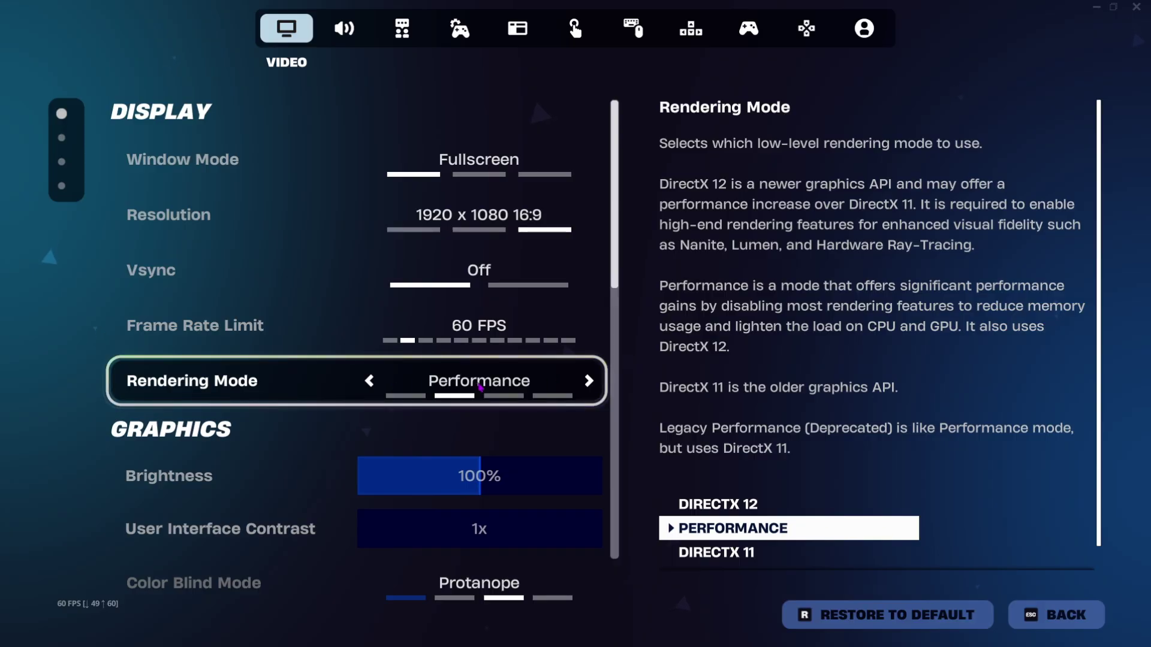
scroll(481, 387, "down", 3)
scroll(482, 387, "down", 3)
scroll(476, 297, "down", 2)
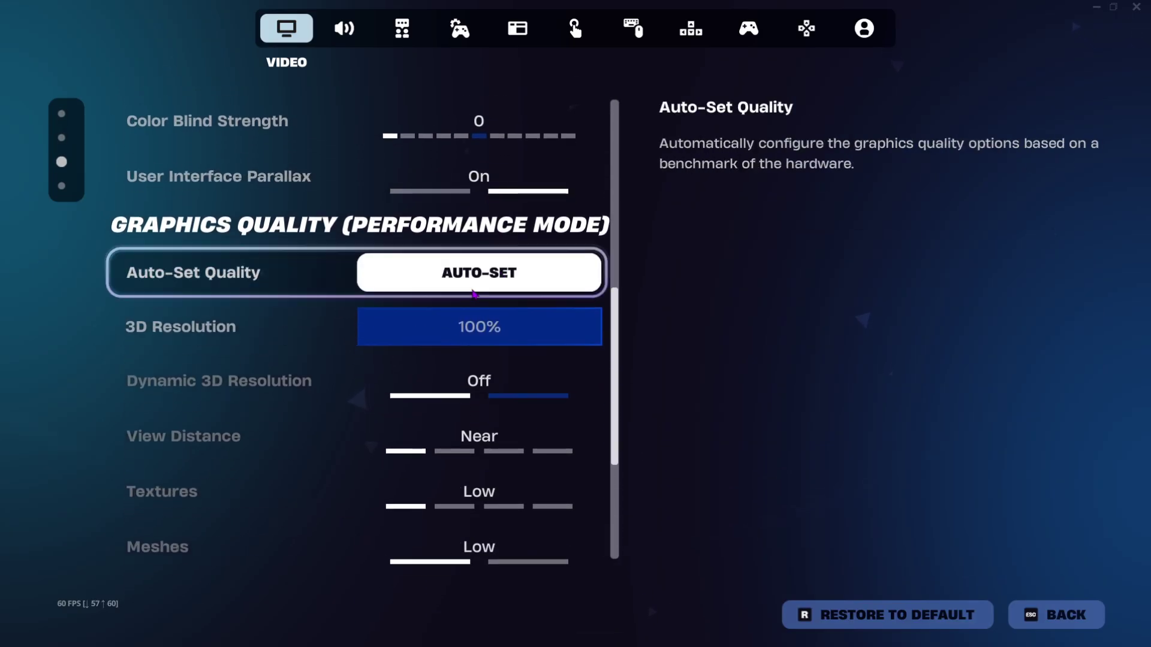
scroll(474, 294, "down", 1)
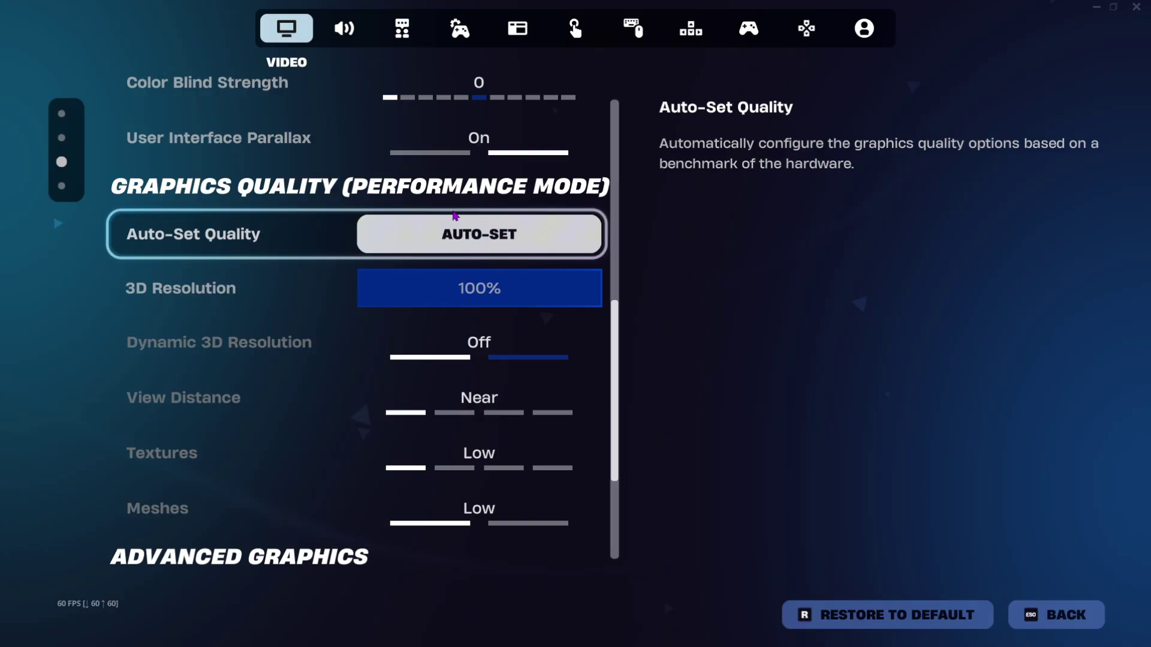
scroll(498, 267, "down", 2)
scroll(486, 266, "down", 2)
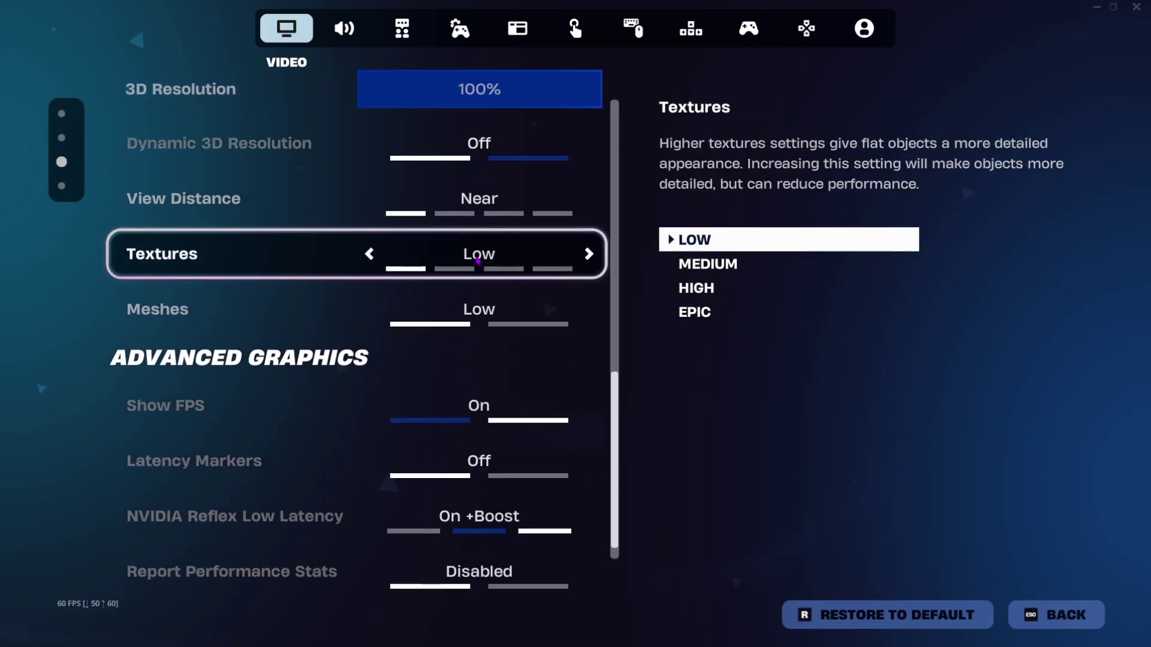
scroll(479, 261, "down", 2)
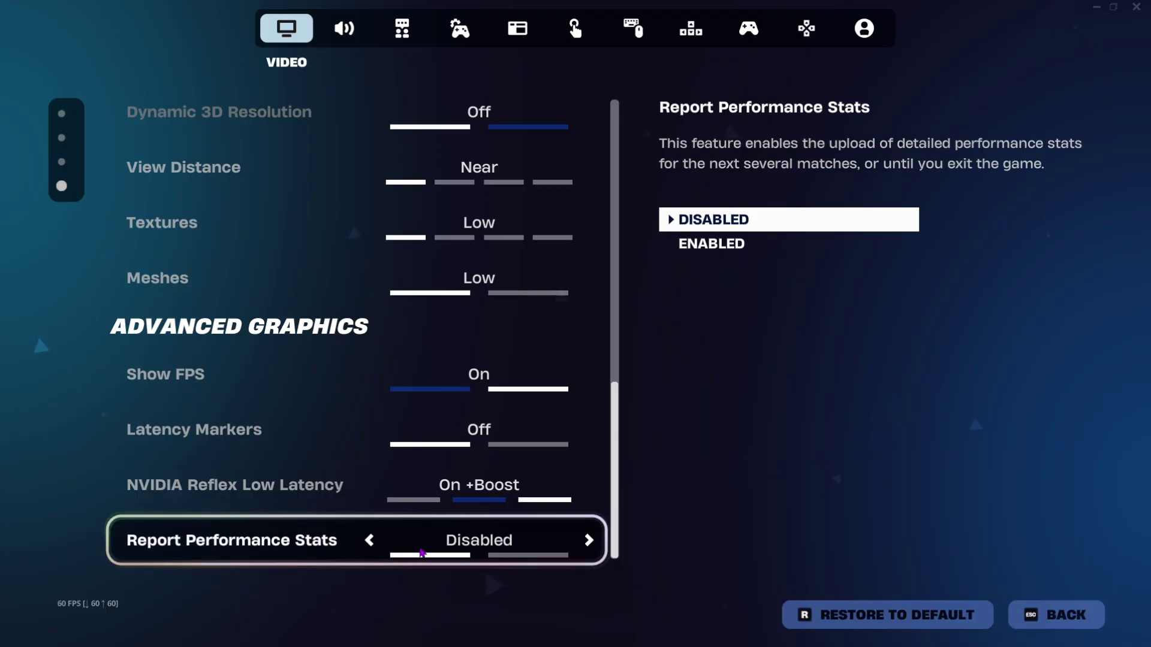
key("Escape")
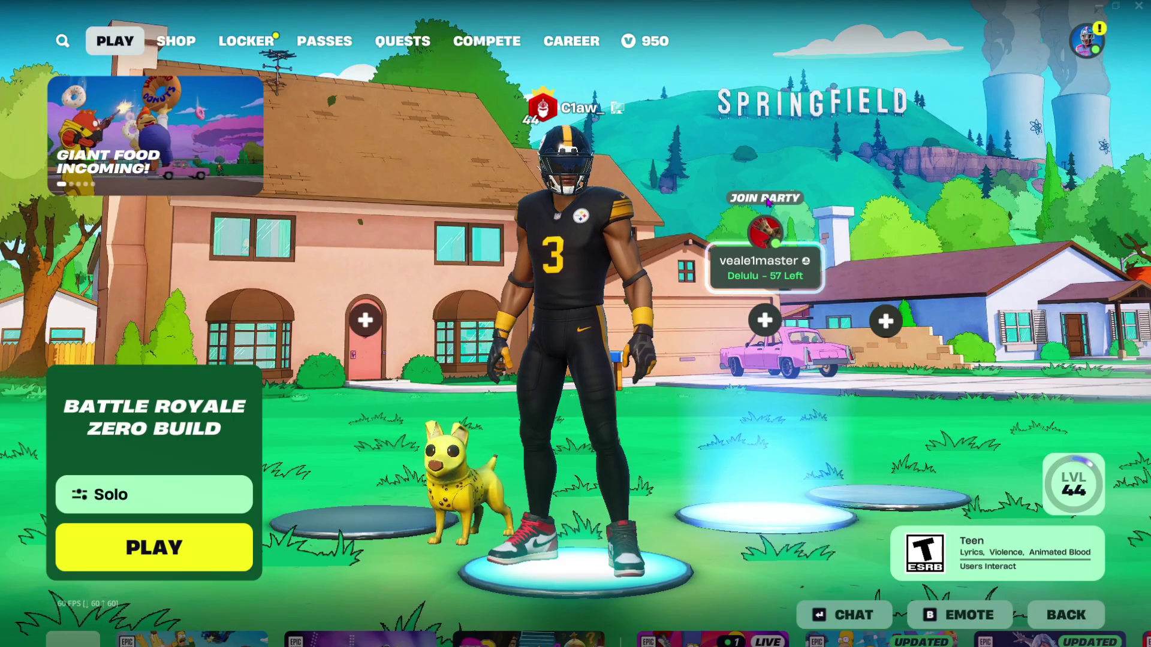